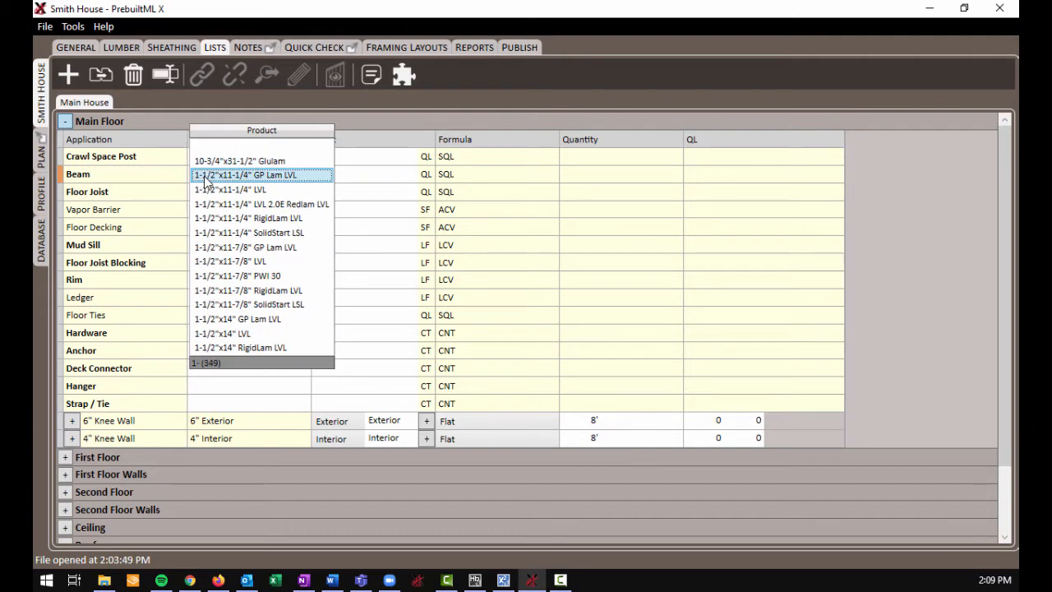
Assign the 1-3/4"x16" LVL product to the Beam application in the Main Floor pack
{"action": "type", "text": "x"}
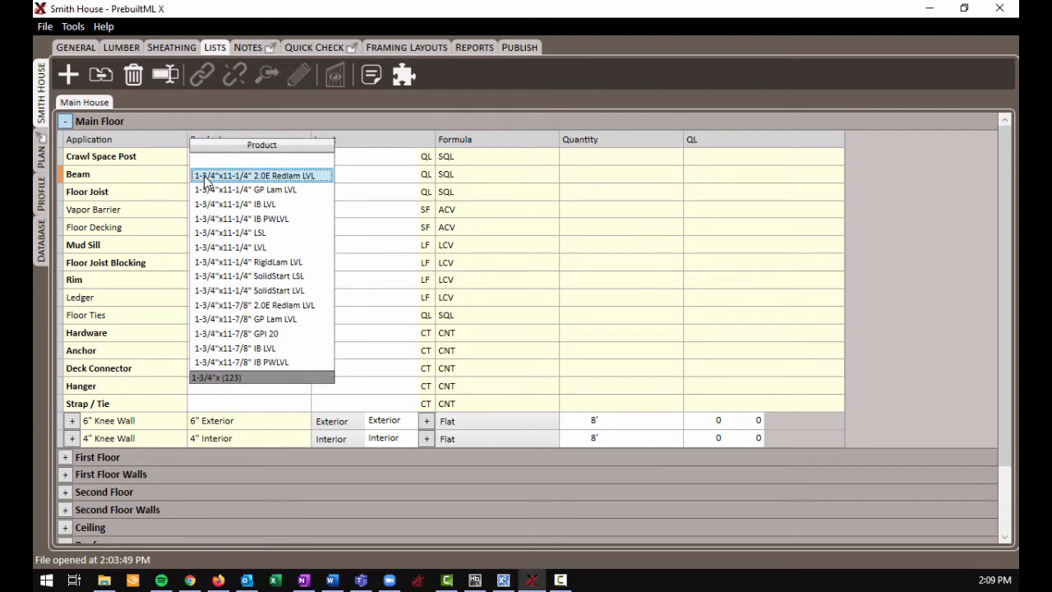
{"action": "type", "text": "16"}
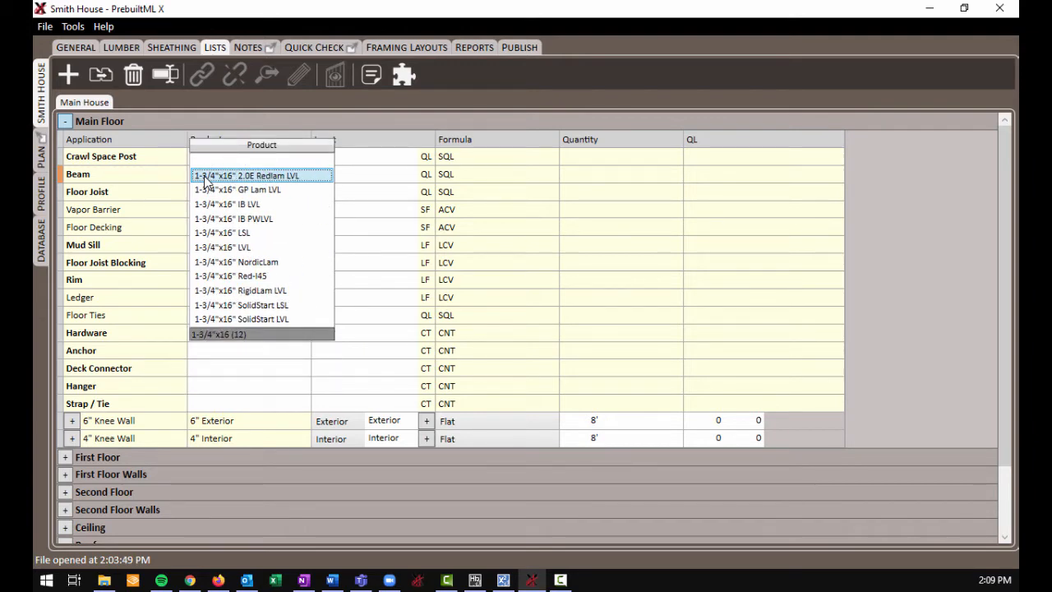
{"action": "left_click", "coordinate": [243, 247]}
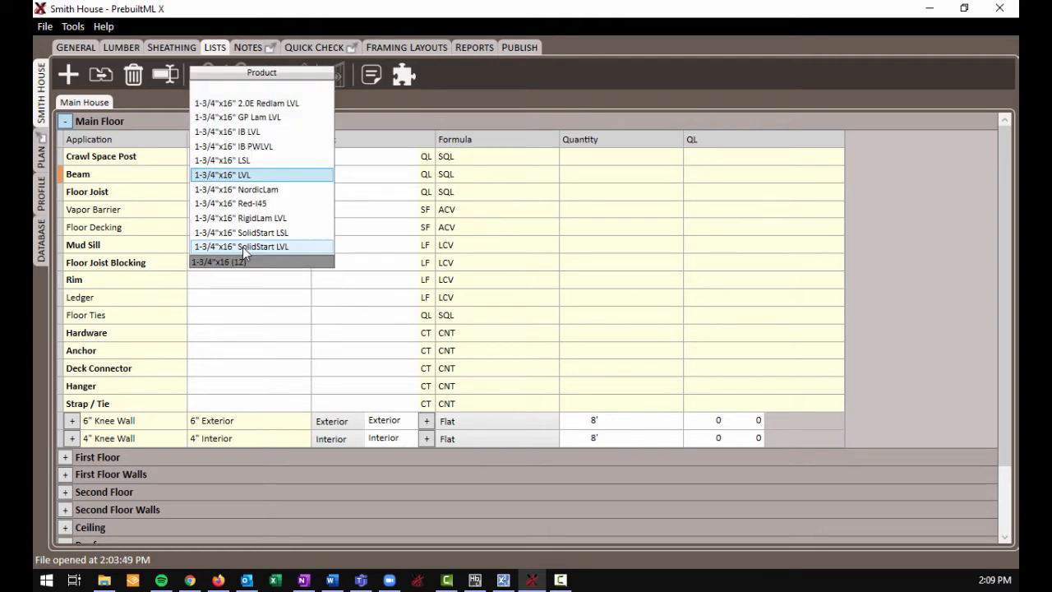
{"action": "key", "text": "Tab"}
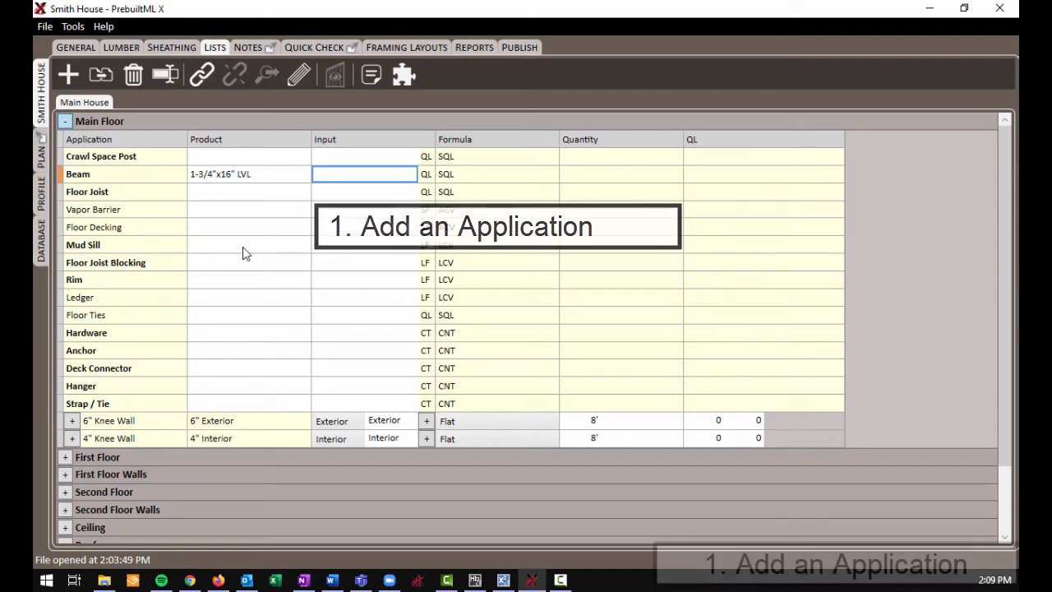
Add one Generic CNT, one Generic LF and three Generic LSF applications to the Main Floor pack
{"action": "right_click", "coordinate": [120, 120]}
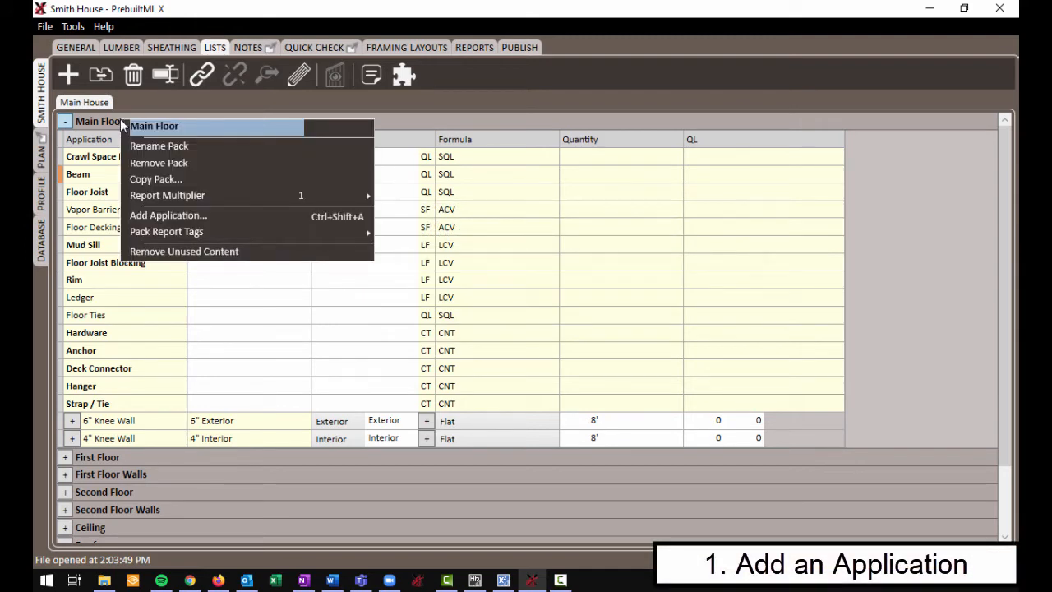
{"action": "left_click", "coordinate": [159, 216]}
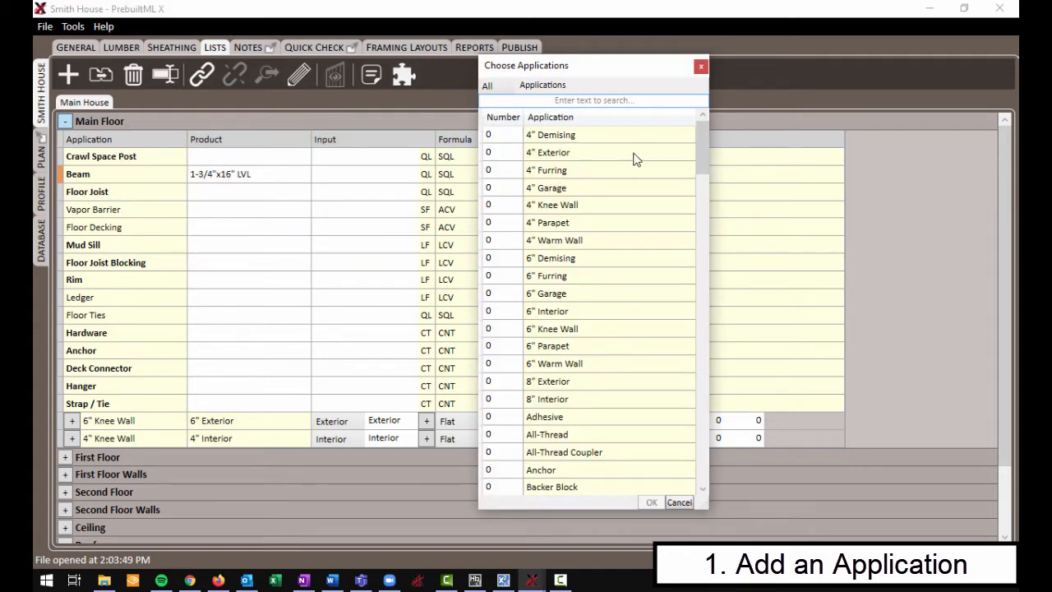
{"action": "left_click_drag", "start_coordinate": [707, 150], "coordinate": [712, 284]}
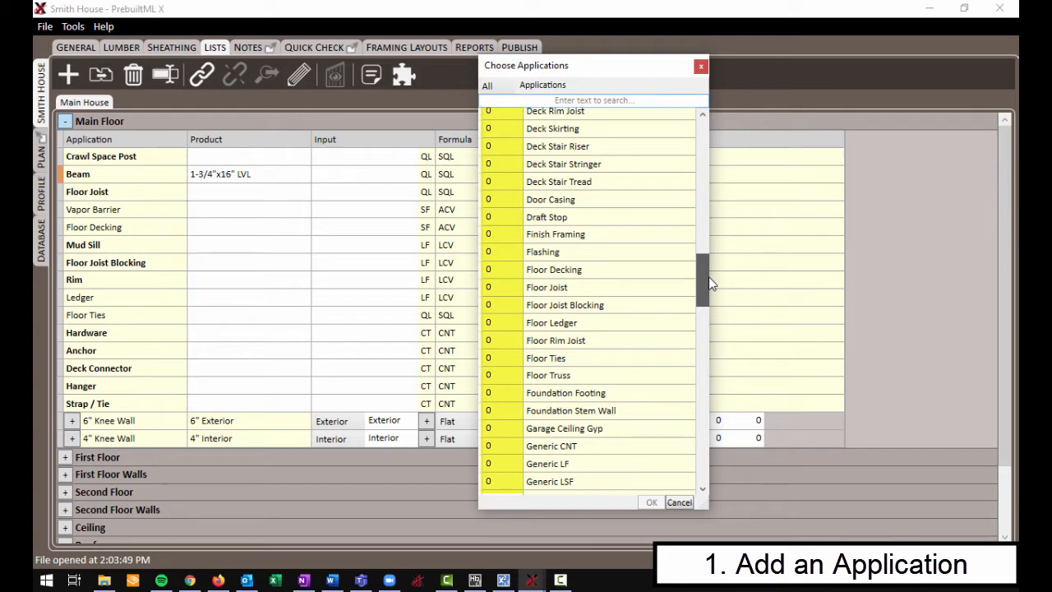
{"action": "left_click", "coordinate": [541, 451]}
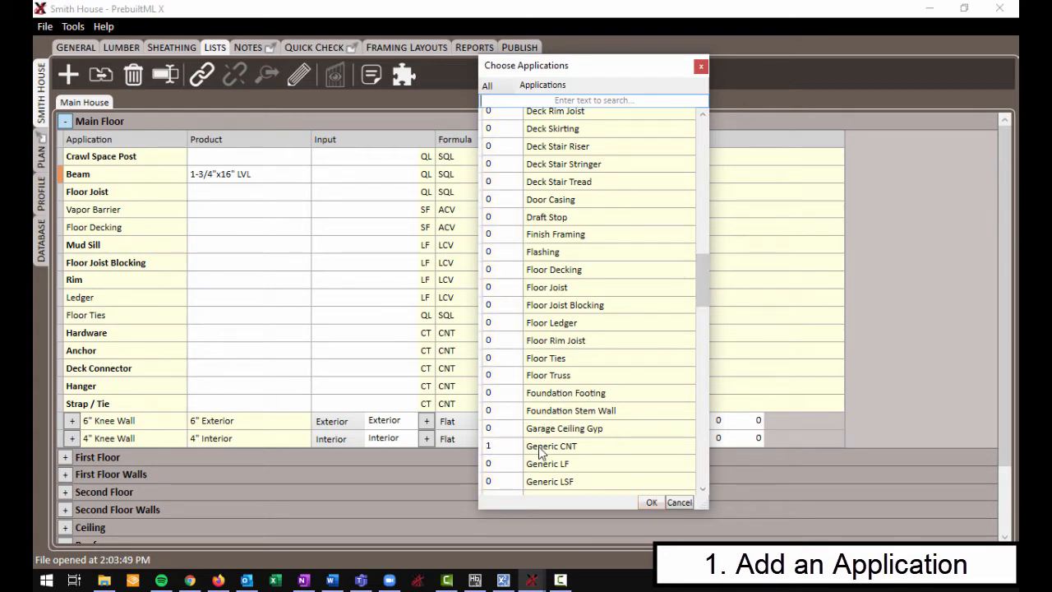
{"action": "left_click", "coordinate": [556, 467]}
{"action": "scroll", "coordinate": [555, 460], "scroll_direction": "down", "scroll_amount": 2}
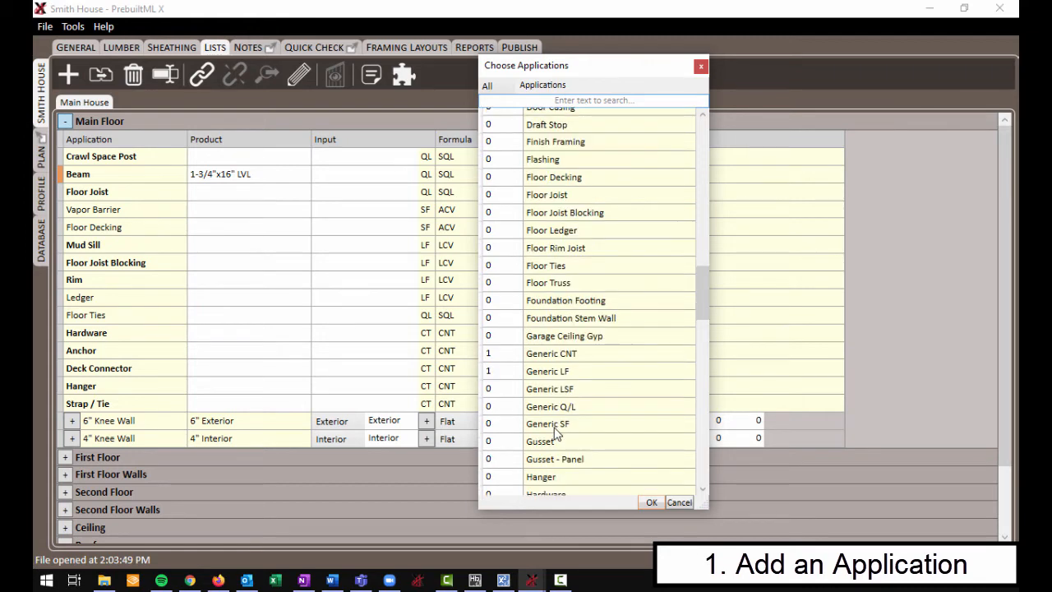
{"action": "left_click", "coordinate": [511, 390]}
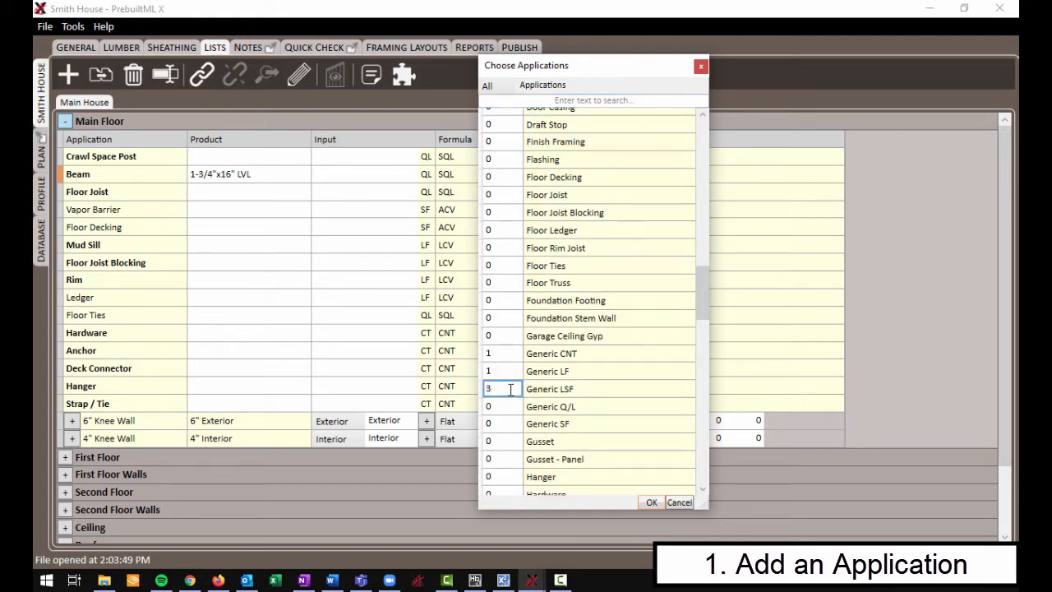
{"action": "left_click", "coordinate": [649, 503]}
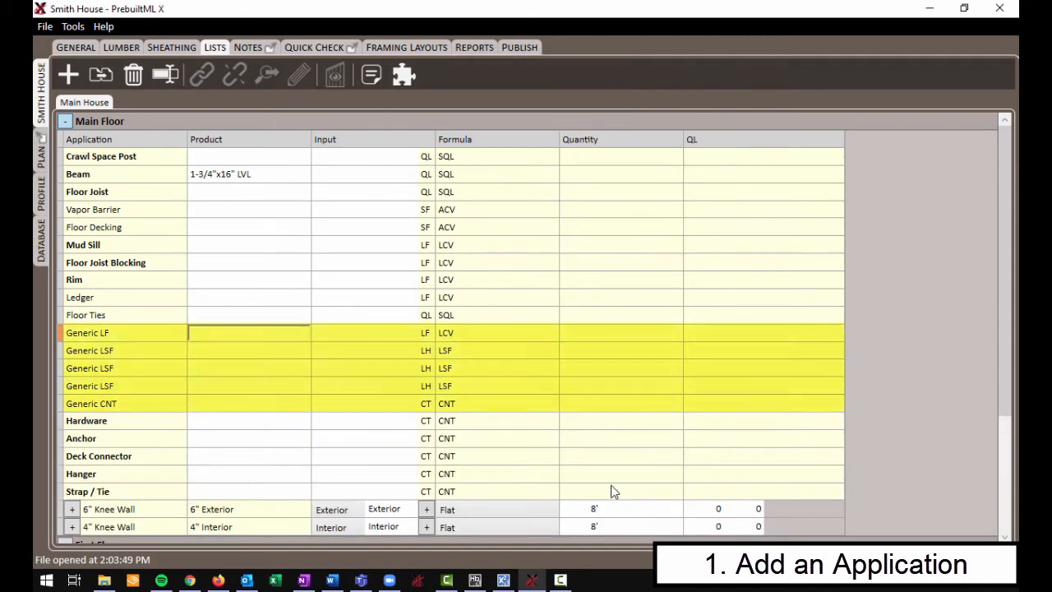
Duplicate the Beam application in the Main Floor pack
{"action": "left_click", "coordinate": [117, 365]}
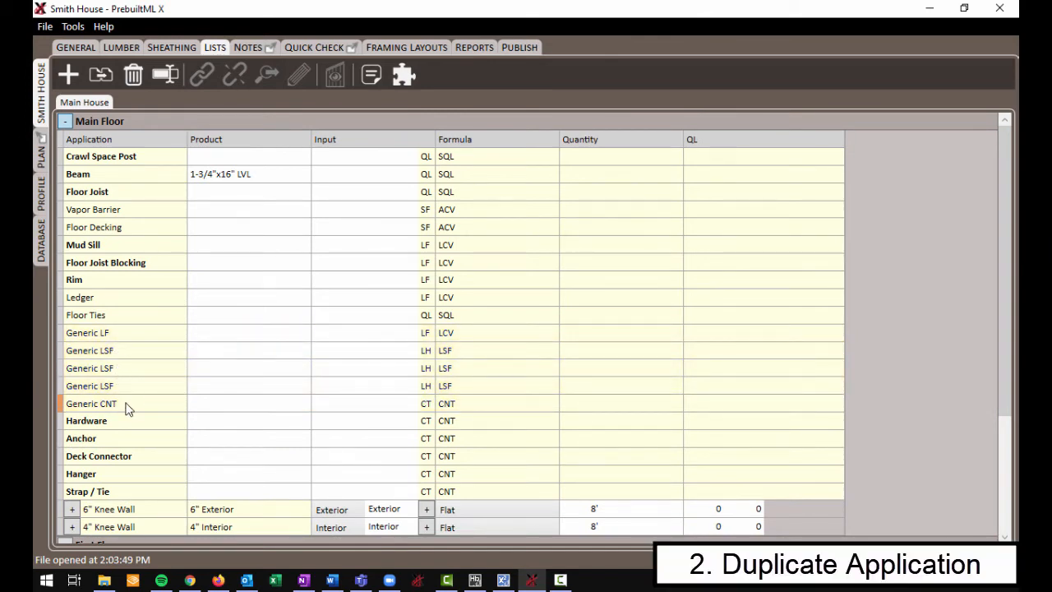
{"action": "right_click", "coordinate": [123, 174]}
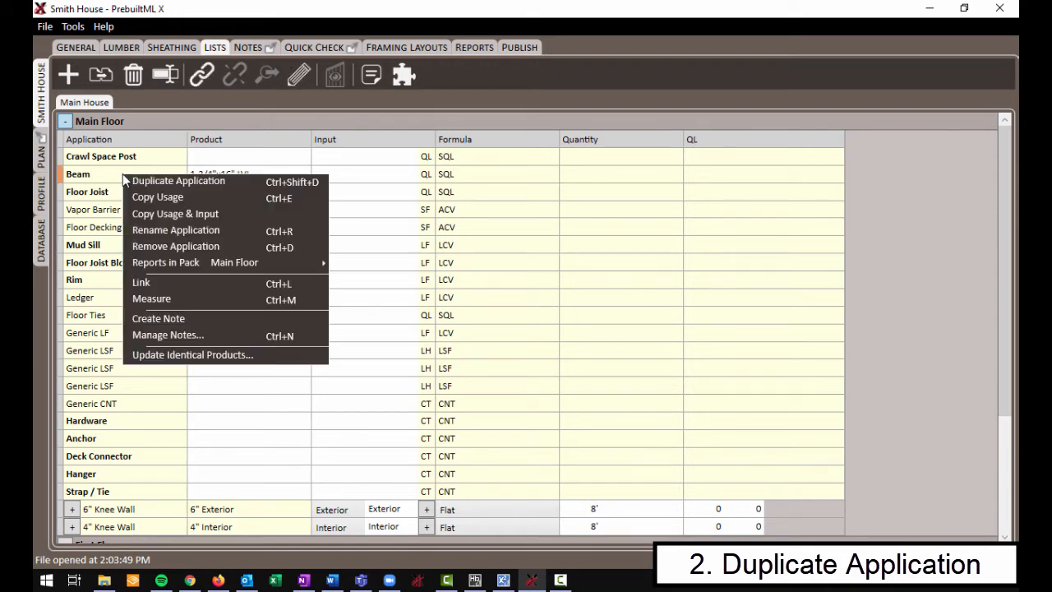
{"action": "left_click", "coordinate": [166, 184]}
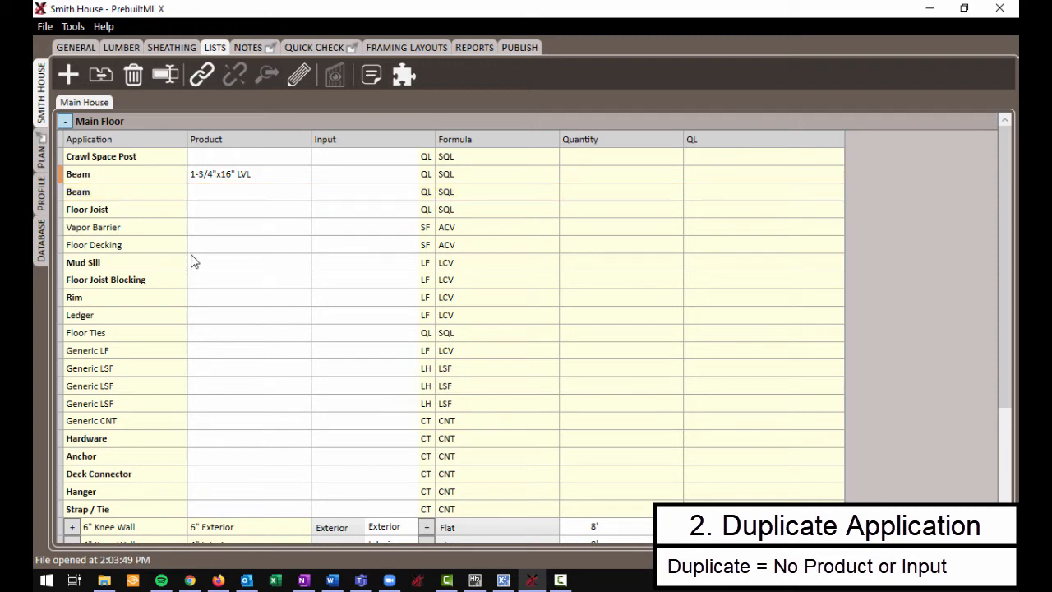
Assign the 1-3/4"x18" LVL product to the duplicated Beam and enter 3/24 as its input
{"action": "left_click", "coordinate": [209, 194]}
{"action": "type", "text": "1-"}
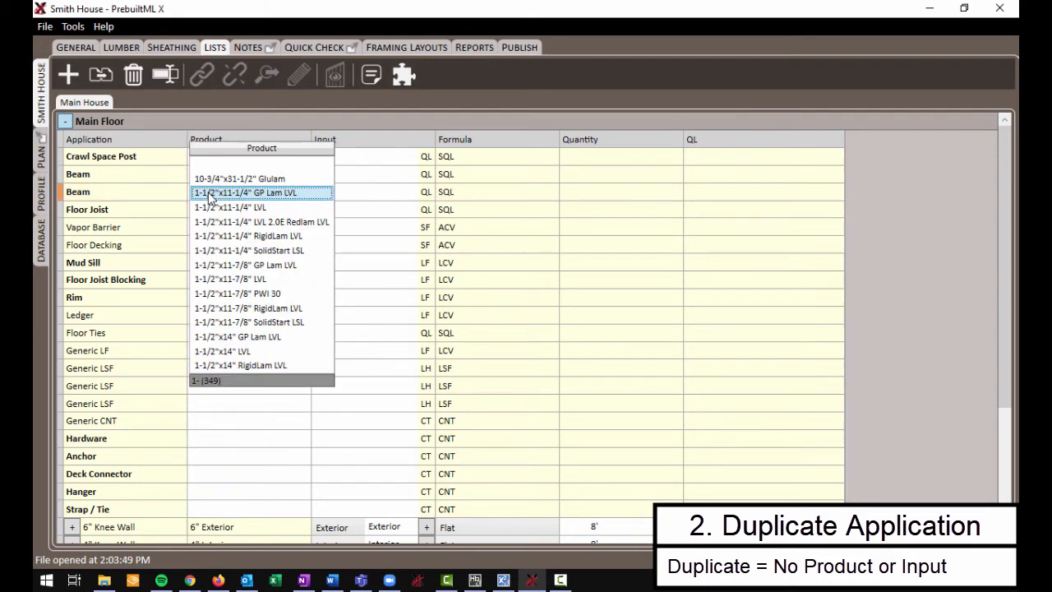
{"action": "type", "text": "3/4\"x18"}
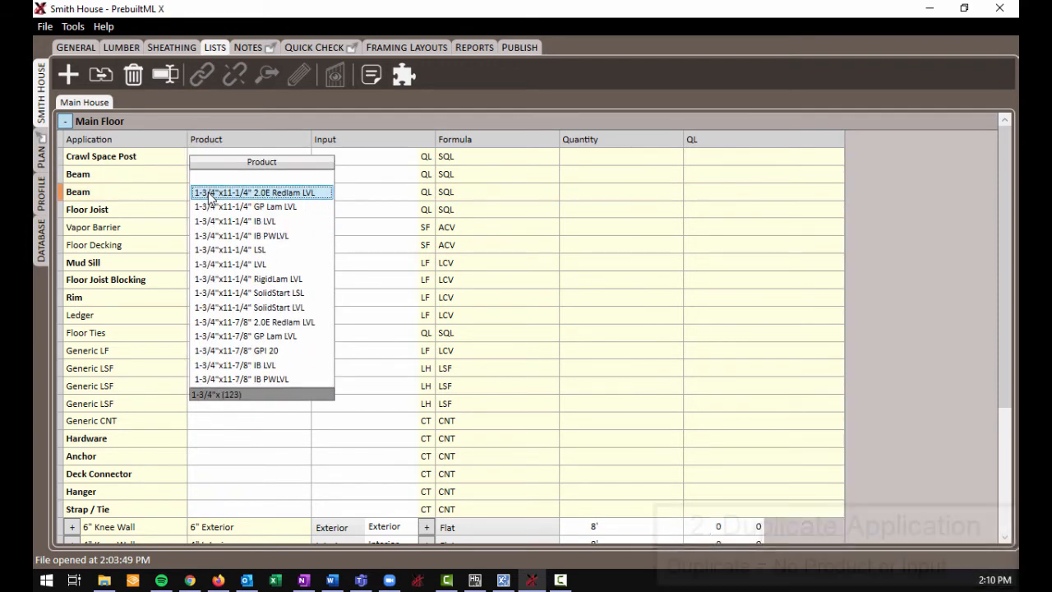
{"action": "key", "text": "Down"}
{"action": "key", "text": "Down"}
{"action": "key", "text": "Down"}
{"action": "key", "text": "Down"}
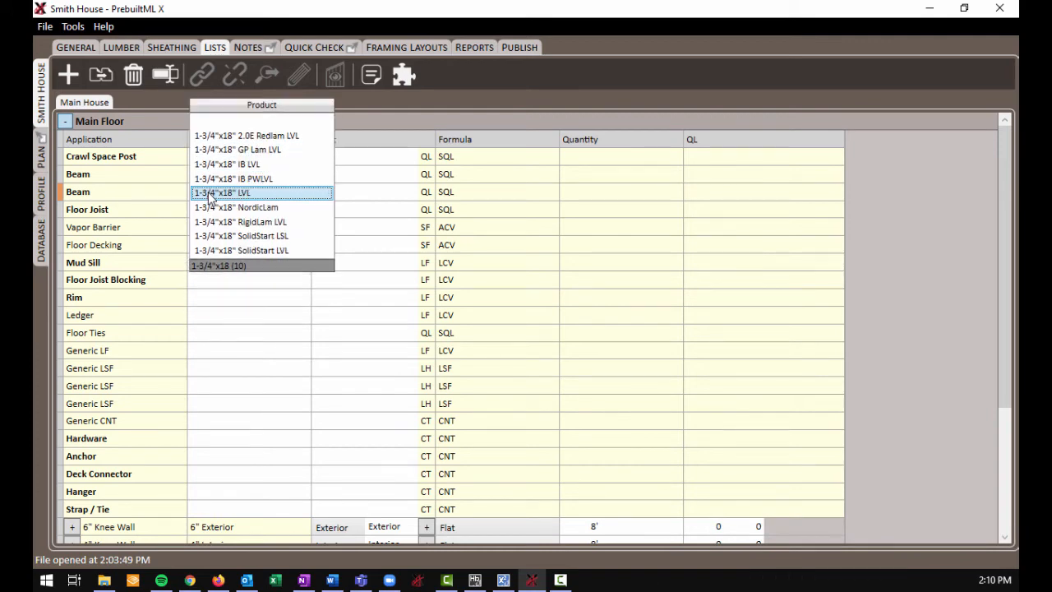
{"action": "key", "text": "Tab"}
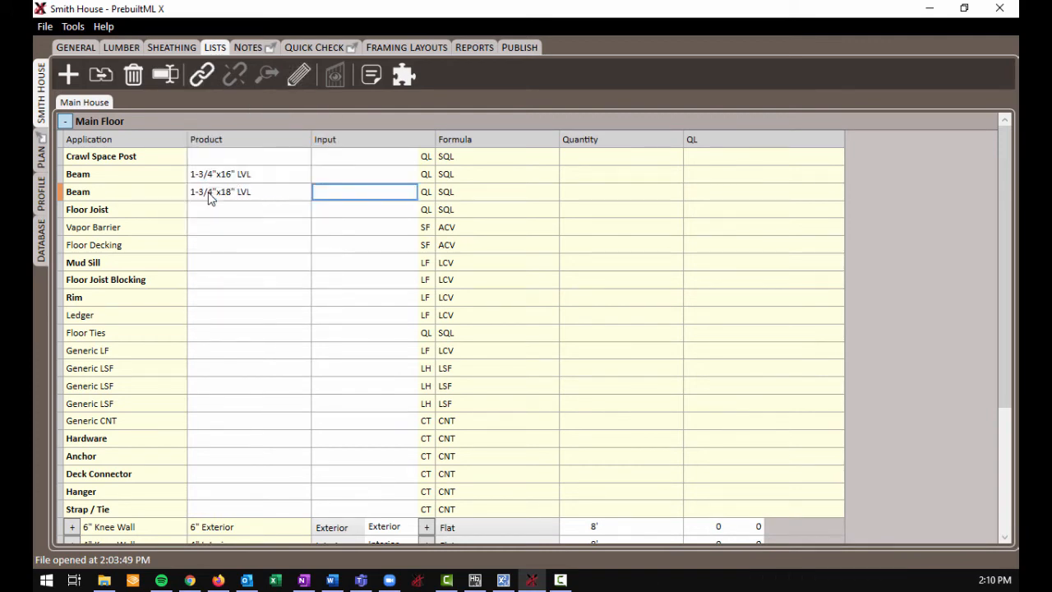
{"action": "type", "text": "3/24"}
{"action": "key", "text": "Return"}
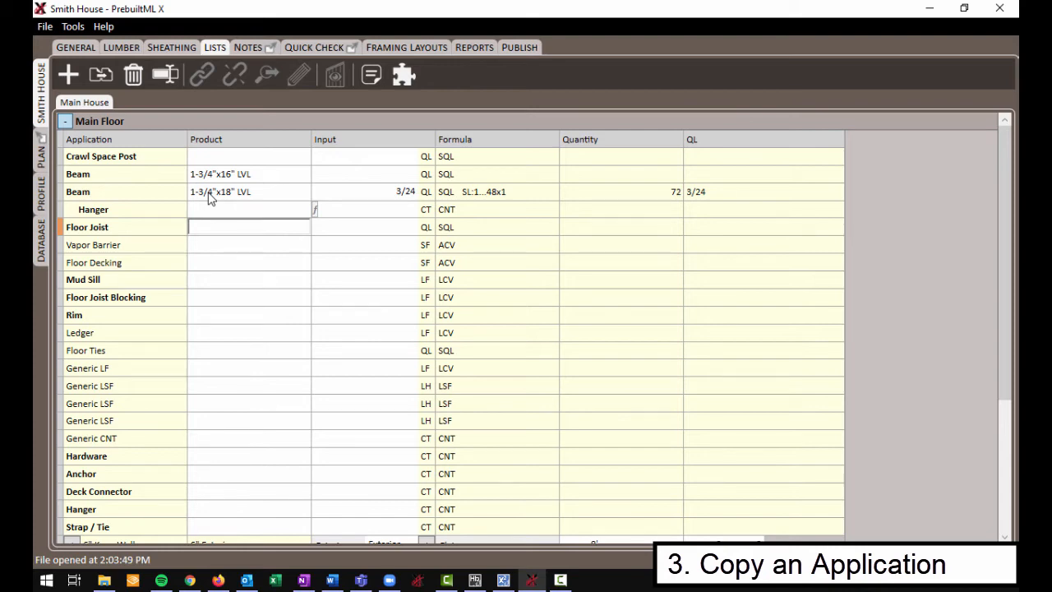
Copy the 1-3/4"x18" LVL Beam once with its usage only and once with both usage and input
{"action": "right_click", "coordinate": [264, 195]}
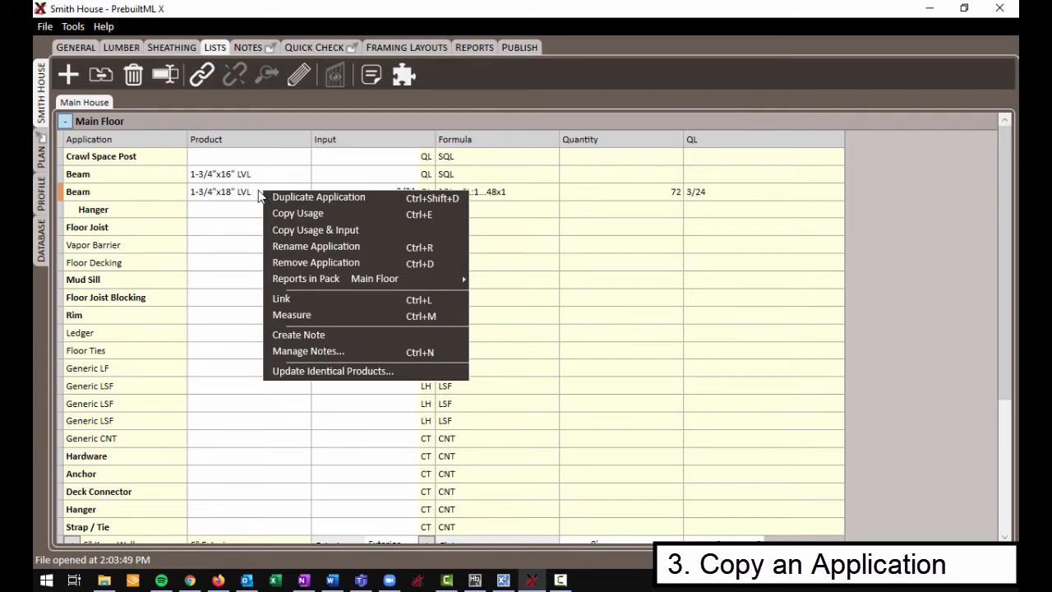
{"action": "key", "text": "Down"}
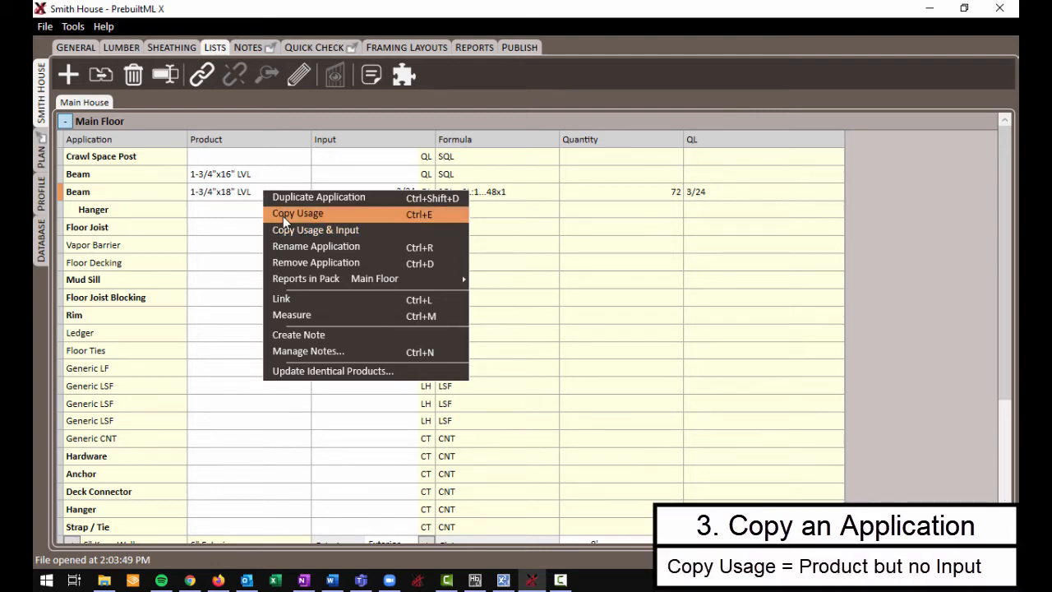
{"action": "left_click", "coordinate": [283, 216]}
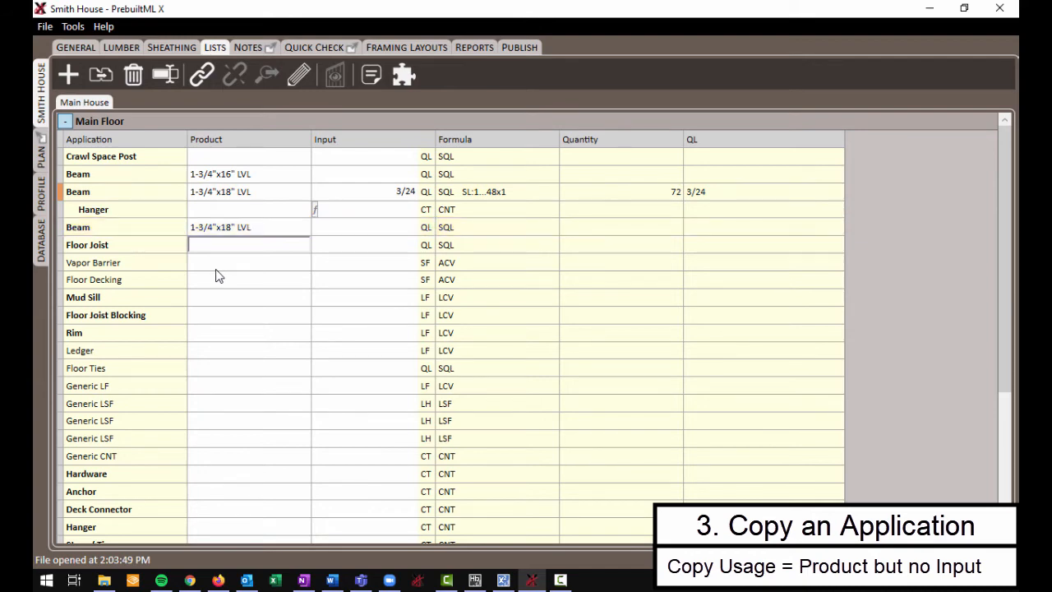
{"action": "right_click", "coordinate": [218, 197]}
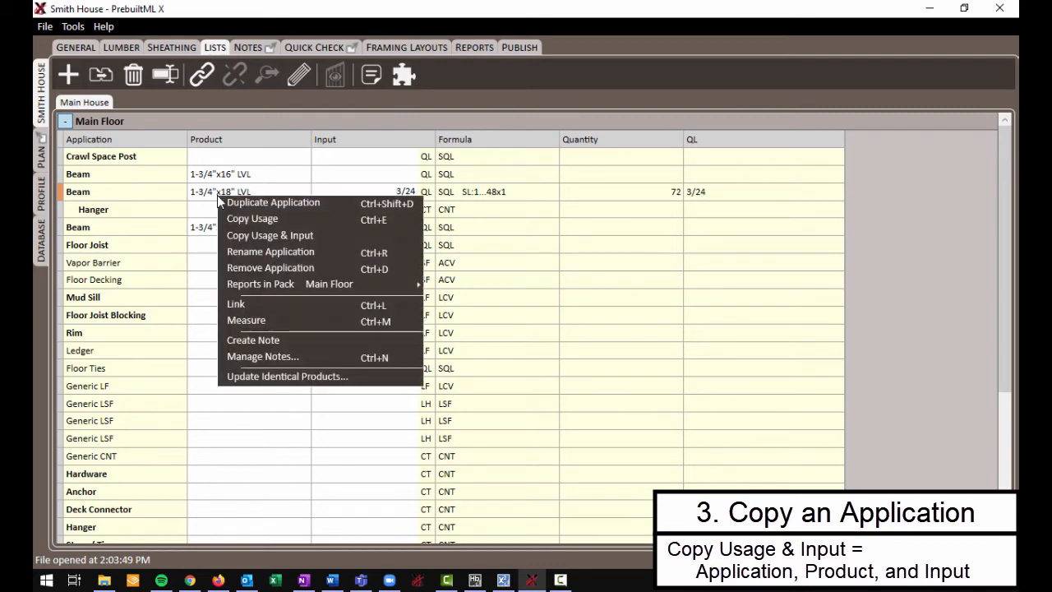
{"action": "left_click", "coordinate": [263, 239]}
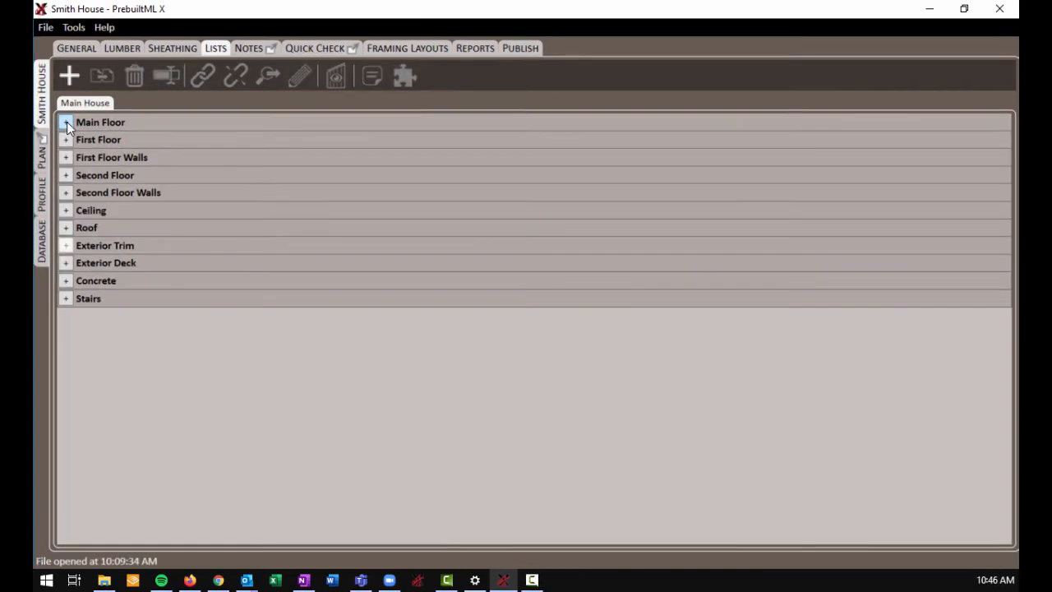
Examine the applications and products inside the 4" Interior wall assembly of the Second Floor Walls pack
{"action": "left_click", "coordinate": [65, 192]}
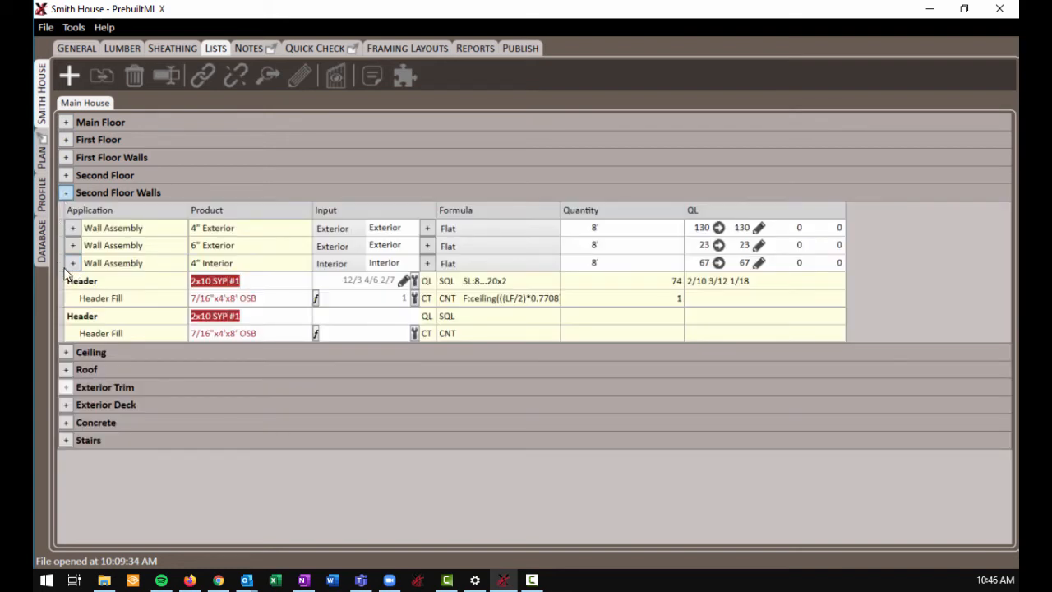
{"action": "left_click", "coordinate": [127, 264]}
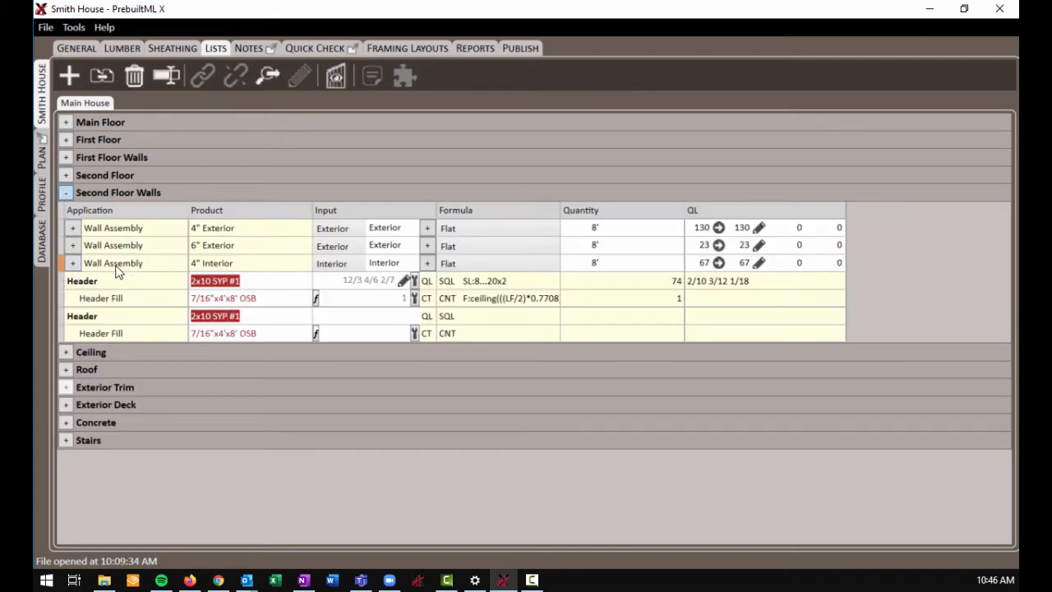
{"action": "left_click", "coordinate": [72, 263]}
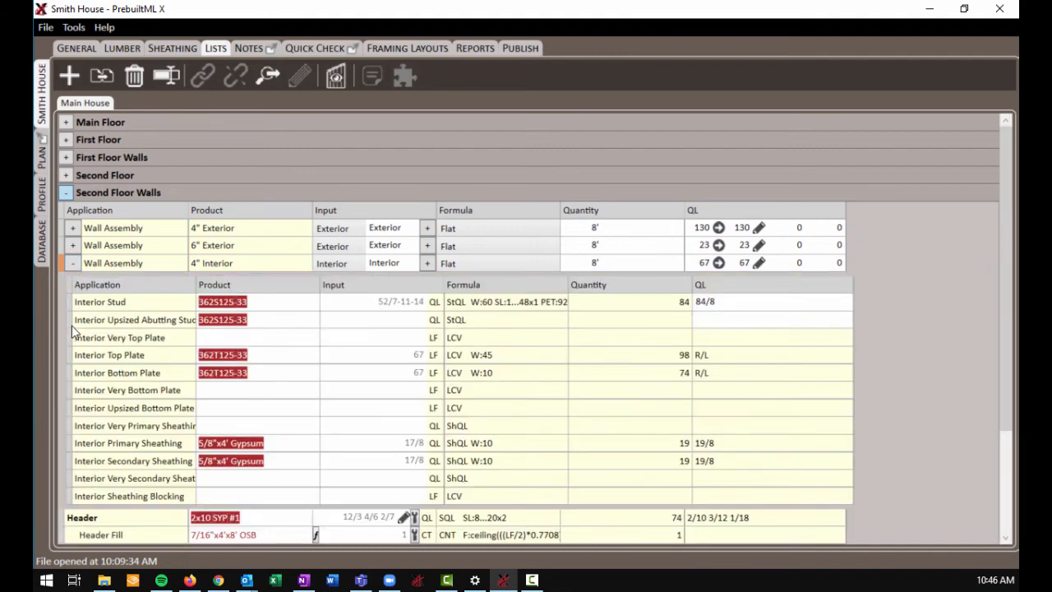
{"action": "scroll", "coordinate": [71, 325], "scroll_direction": "down", "scroll_amount": 1}
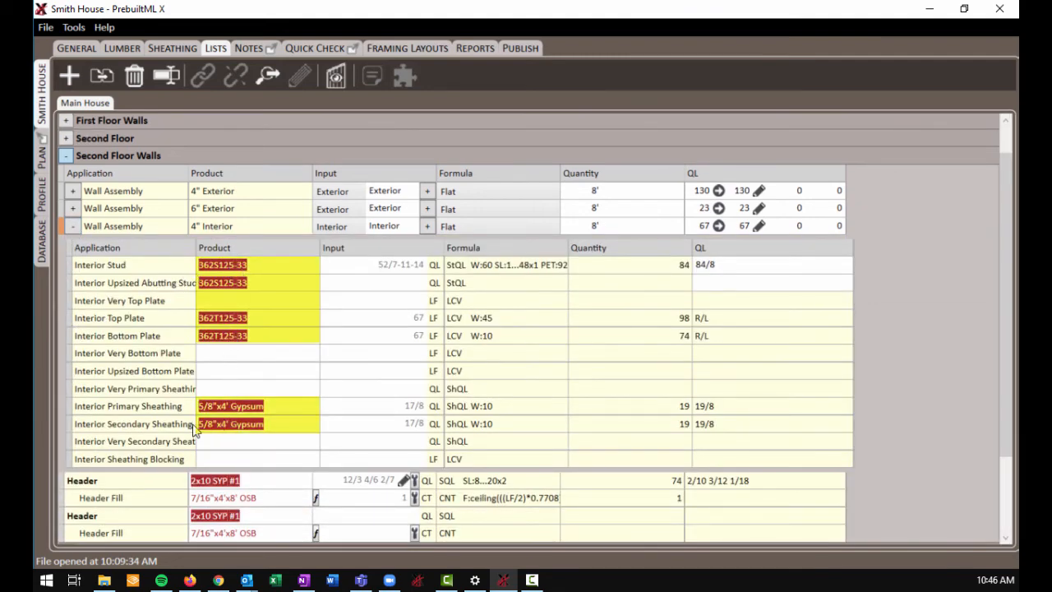
{"action": "scroll", "coordinate": [117, 378], "scroll_direction": "up", "scroll_amount": 1}
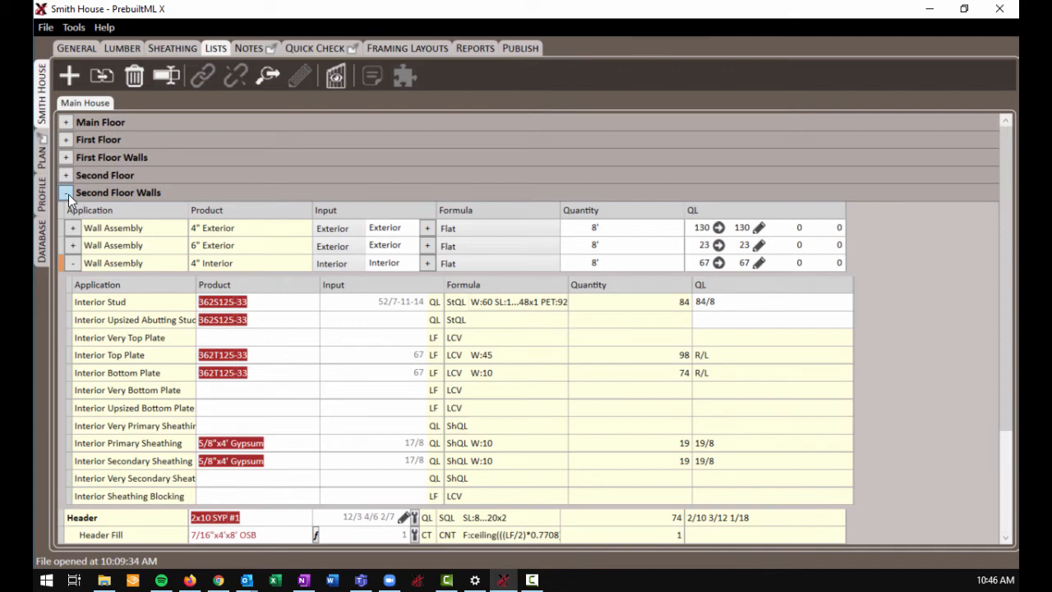
{"action": "left_click", "coordinate": [72, 263]}
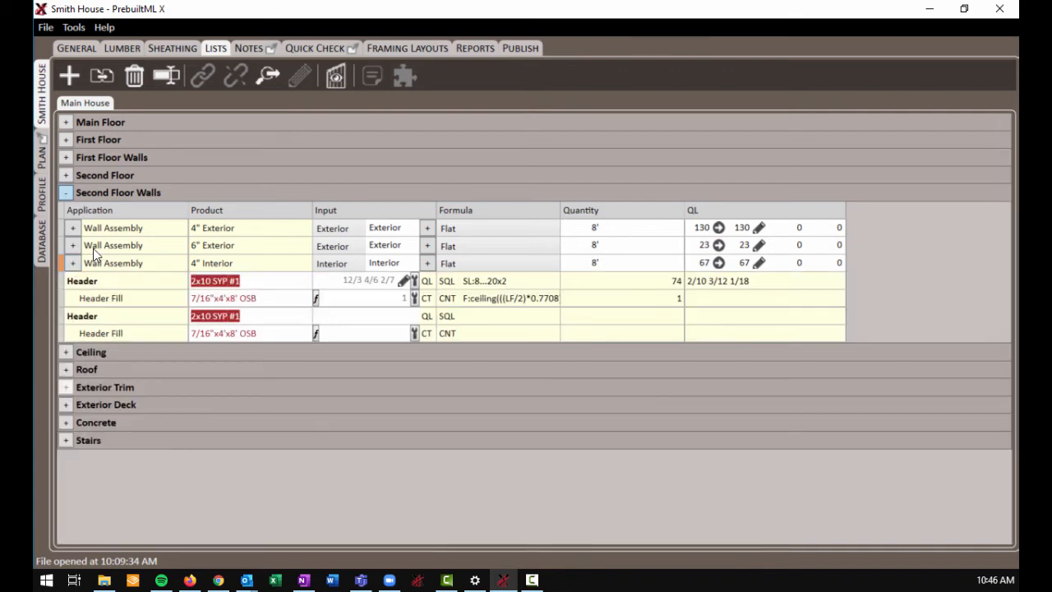
{"action": "right_click", "coordinate": [118, 192]}
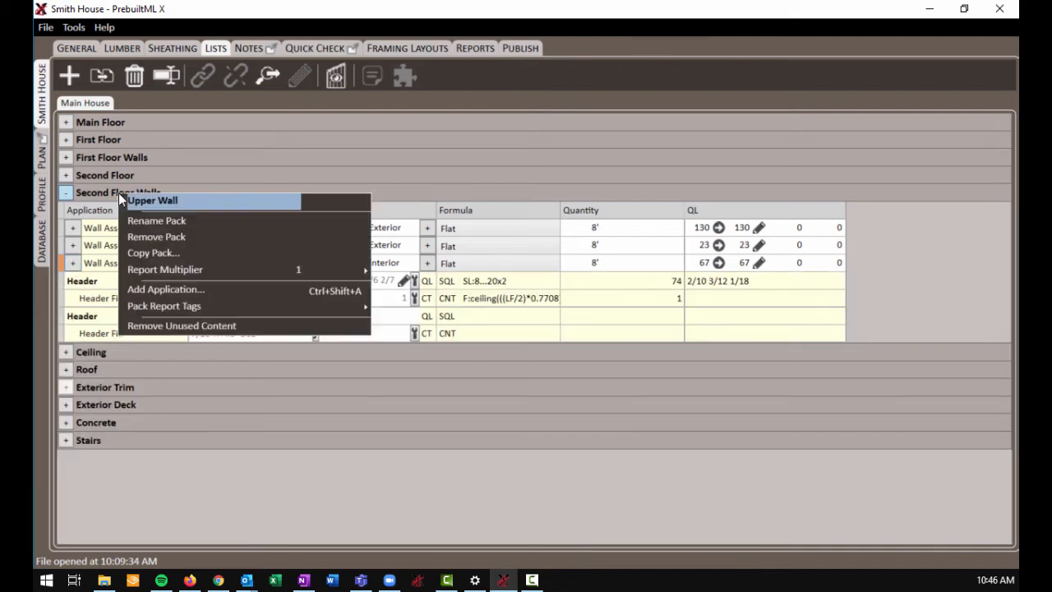
{"action": "left_click", "coordinate": [145, 289]}
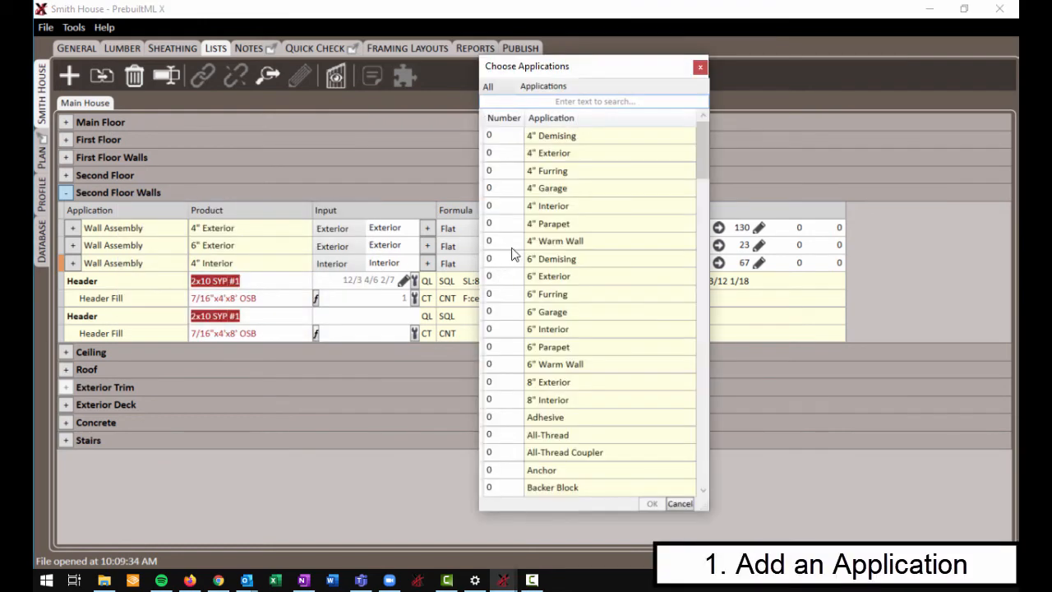
{"action": "left_click", "coordinate": [504, 206]}
{"action": "type", "text": "1"}
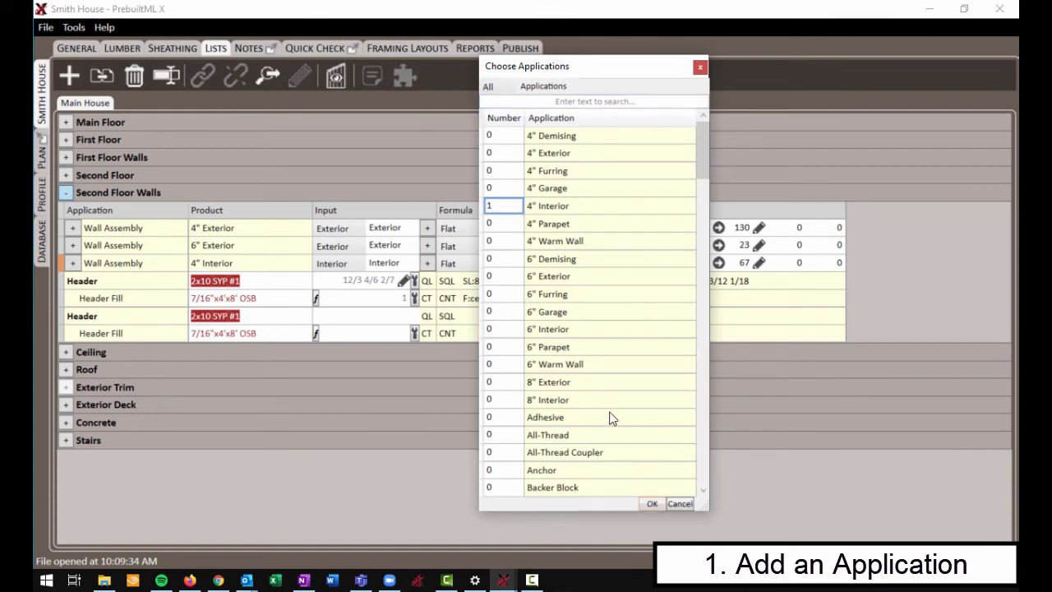
{"action": "left_click", "coordinate": [679, 504]}
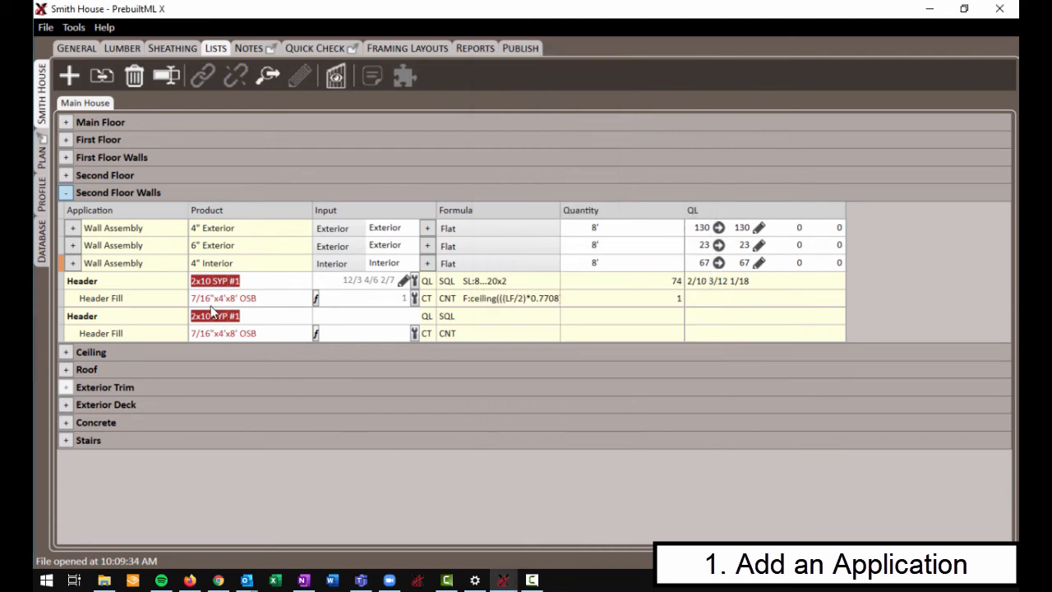
Duplicate the 4" Interior wall assembly in the Second Floor Walls pack and review the products inside the duplicate
{"action": "right_click", "coordinate": [125, 261]}
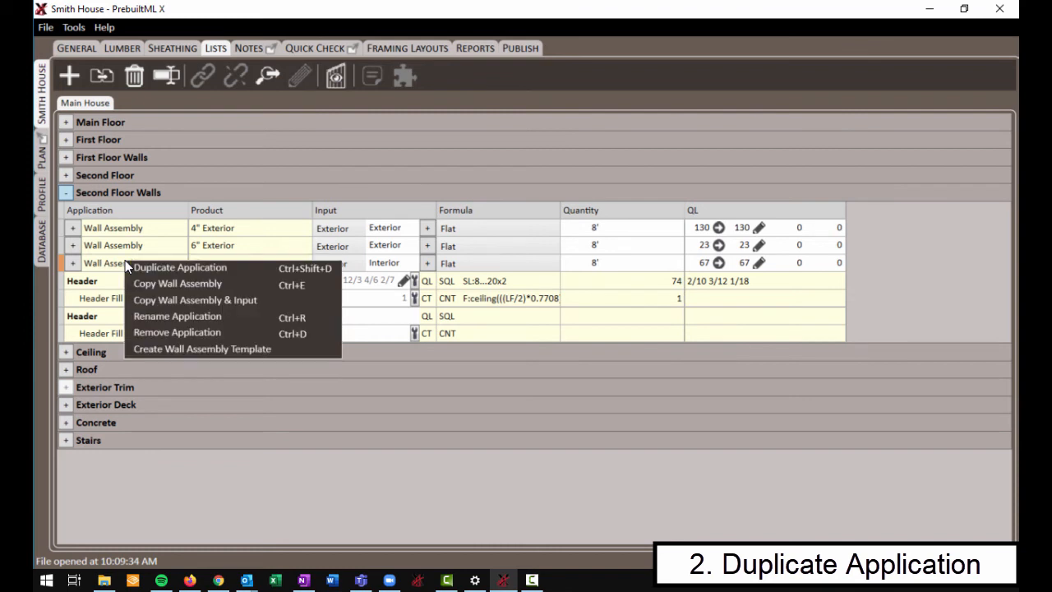
{"action": "left_click", "coordinate": [155, 270]}
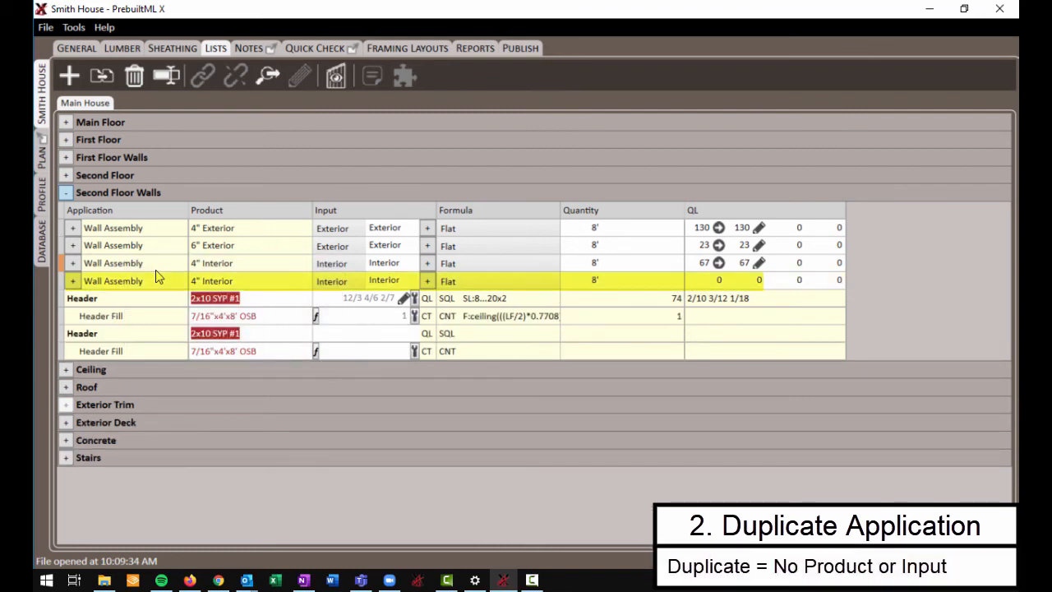
{"action": "left_click", "coordinate": [125, 282]}
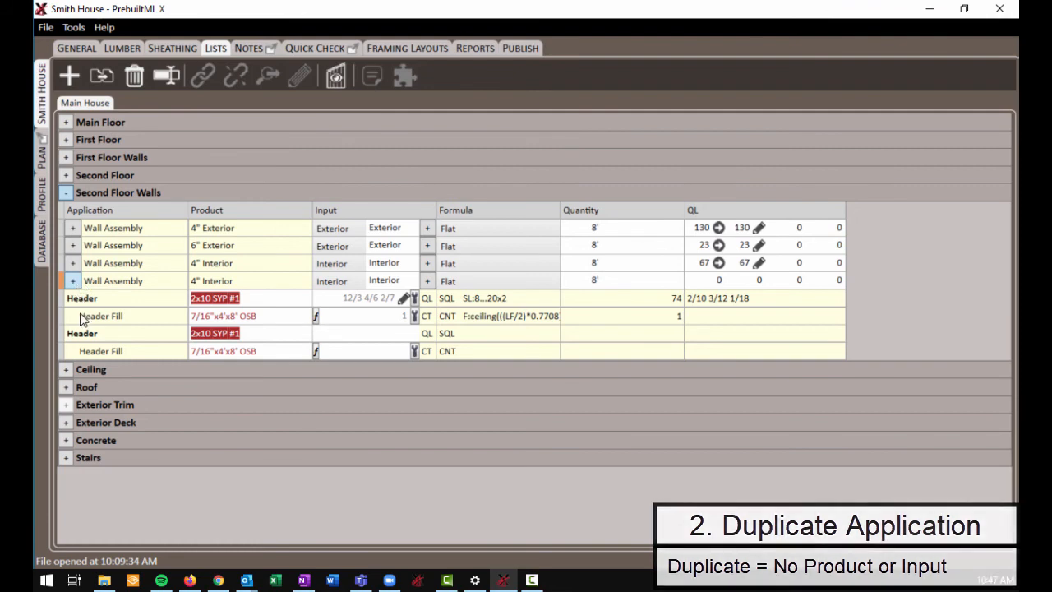
{"action": "left_click", "coordinate": [72, 281]}
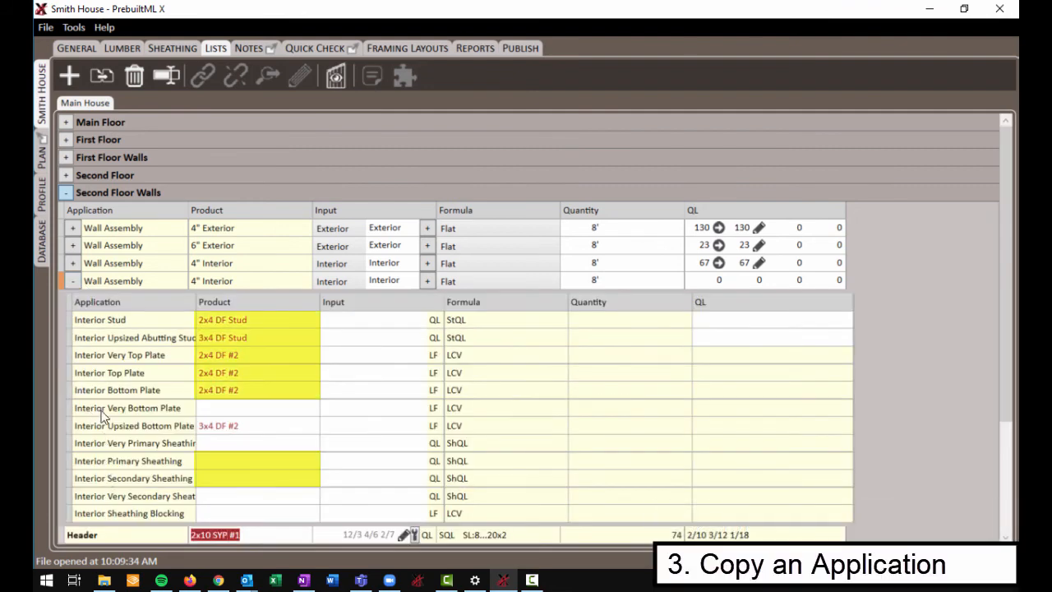
{"action": "left_click", "coordinate": [73, 282]}
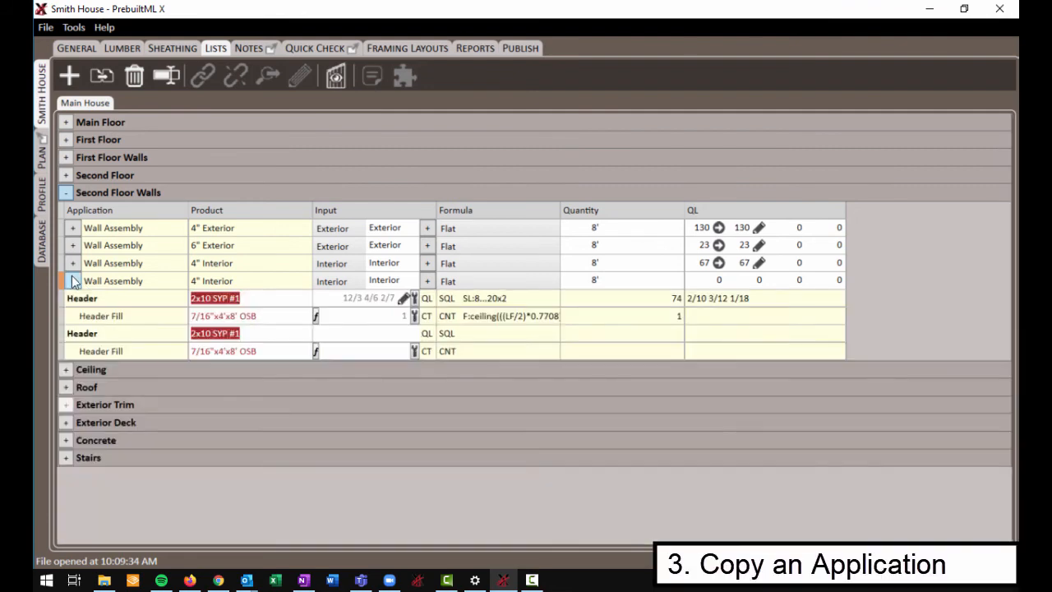
Copy the original 4" Interior wall assembly without its input and check the products inside the copy
{"action": "right_click", "coordinate": [130, 265]}
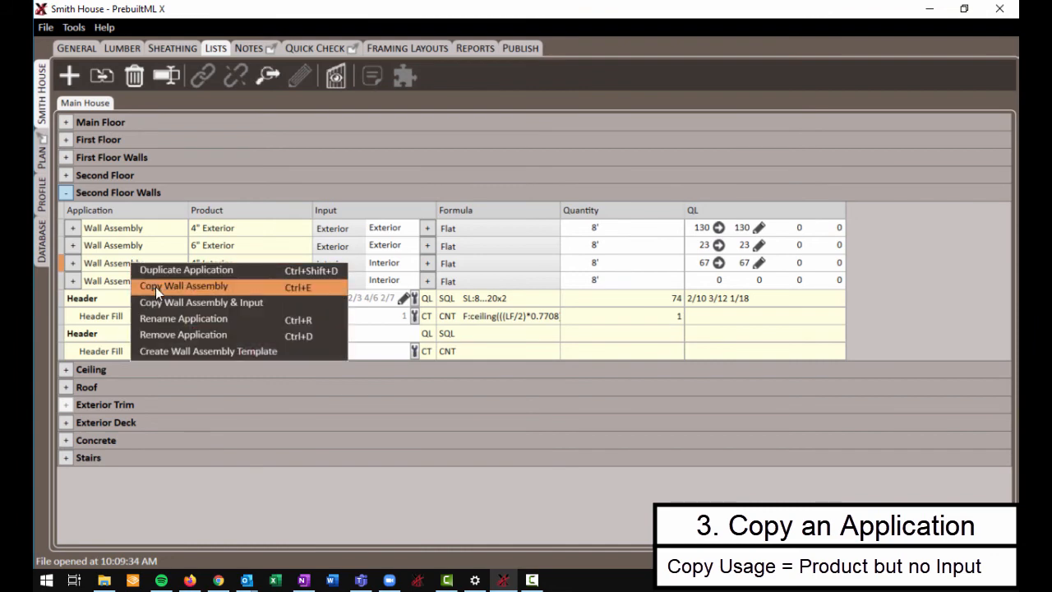
{"action": "left_click", "coordinate": [155, 287]}
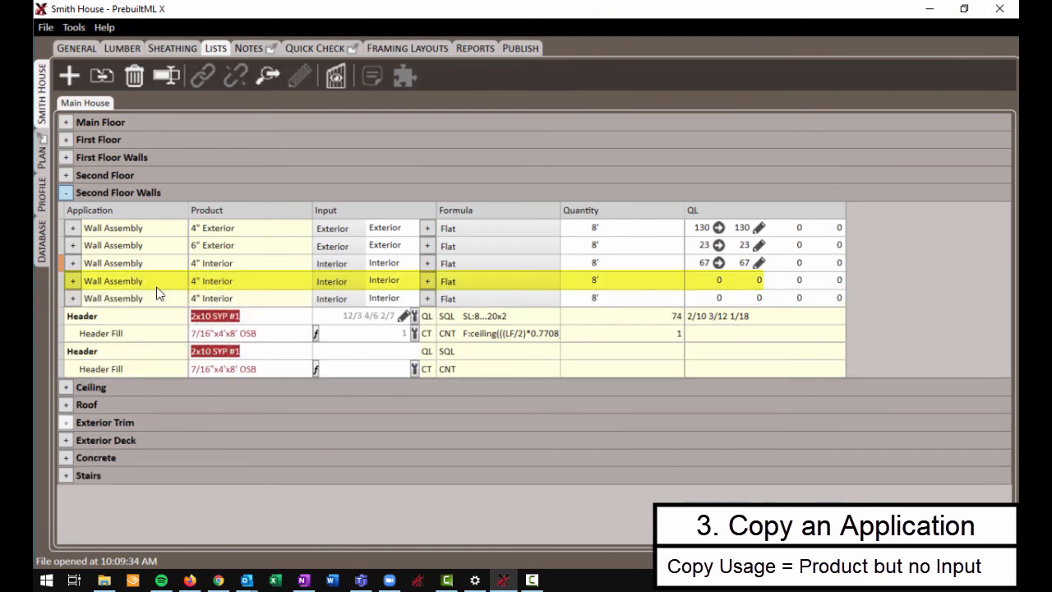
{"action": "left_click", "coordinate": [129, 282]}
{"action": "left_click", "coordinate": [73, 282]}
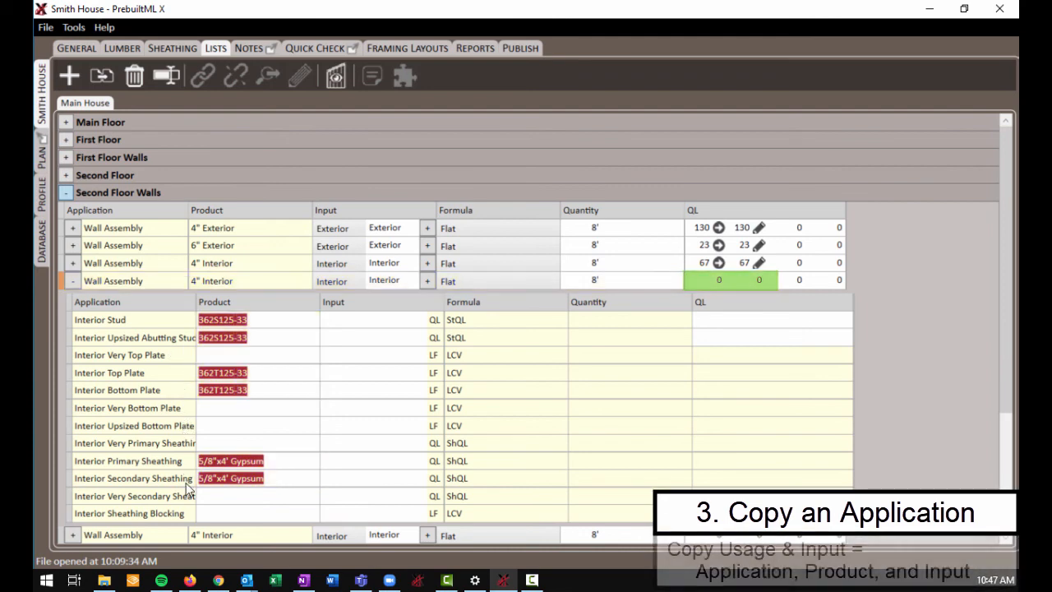
{"action": "left_click", "coordinate": [74, 281]}
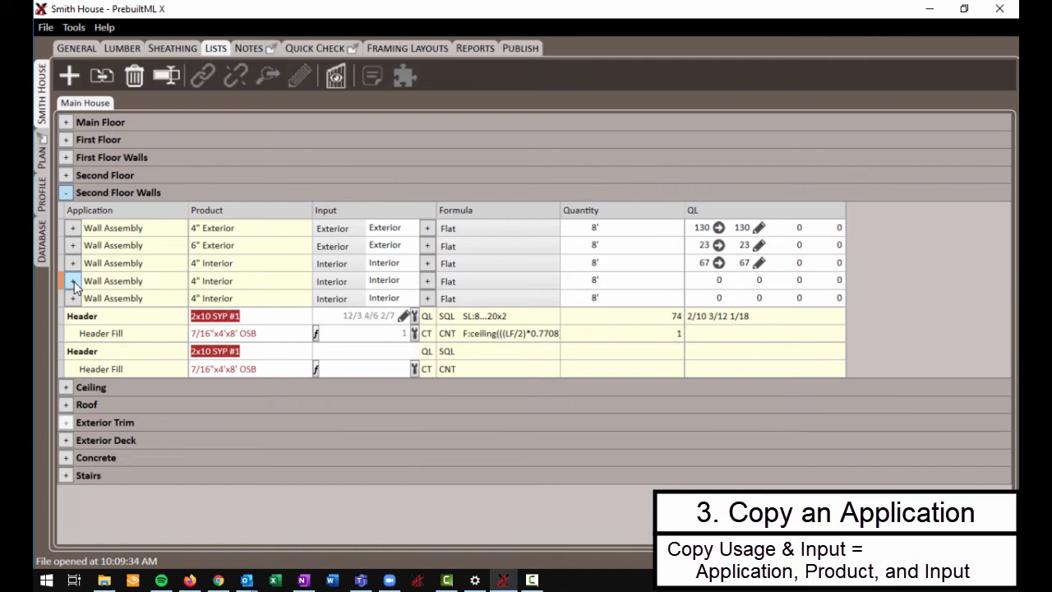
Copy the original 4" Interior wall assembly together with its input and expand the copy to show its contents
{"action": "right_click", "coordinate": [127, 263]}
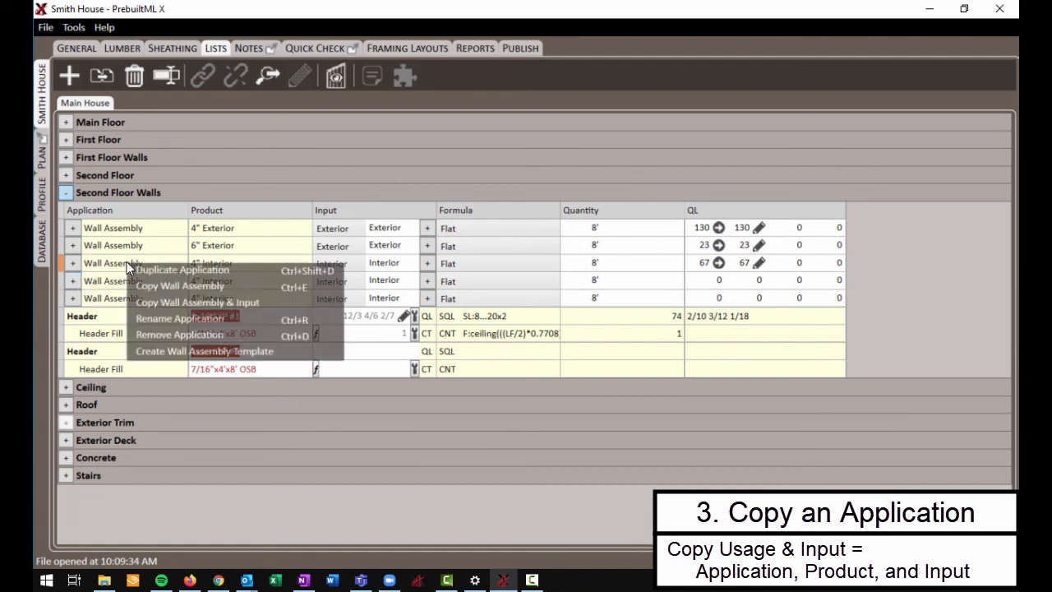
{"action": "left_click", "coordinate": [150, 302]}
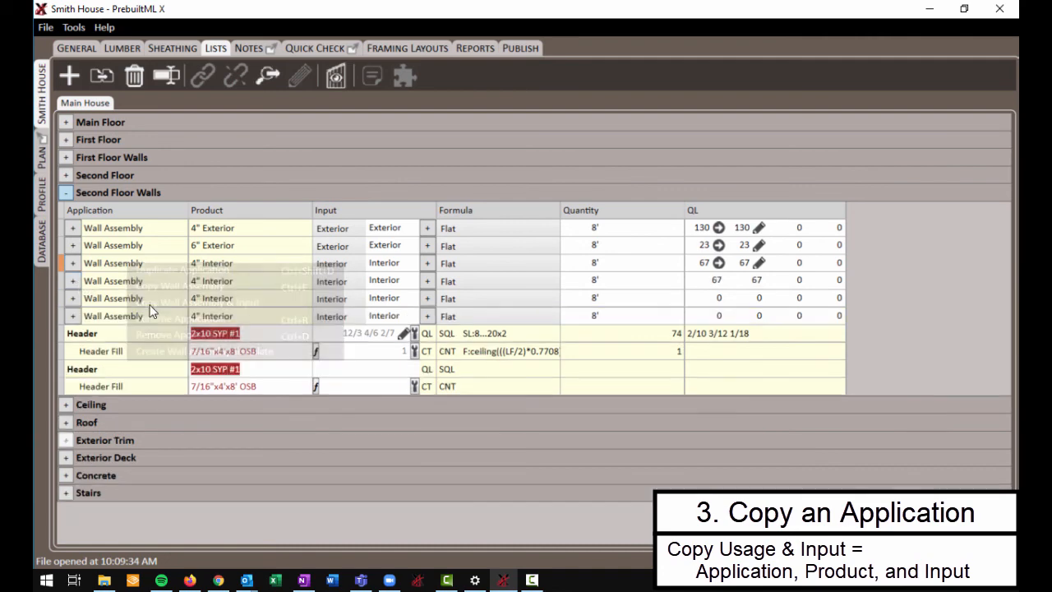
{"action": "left_click", "coordinate": [73, 281]}
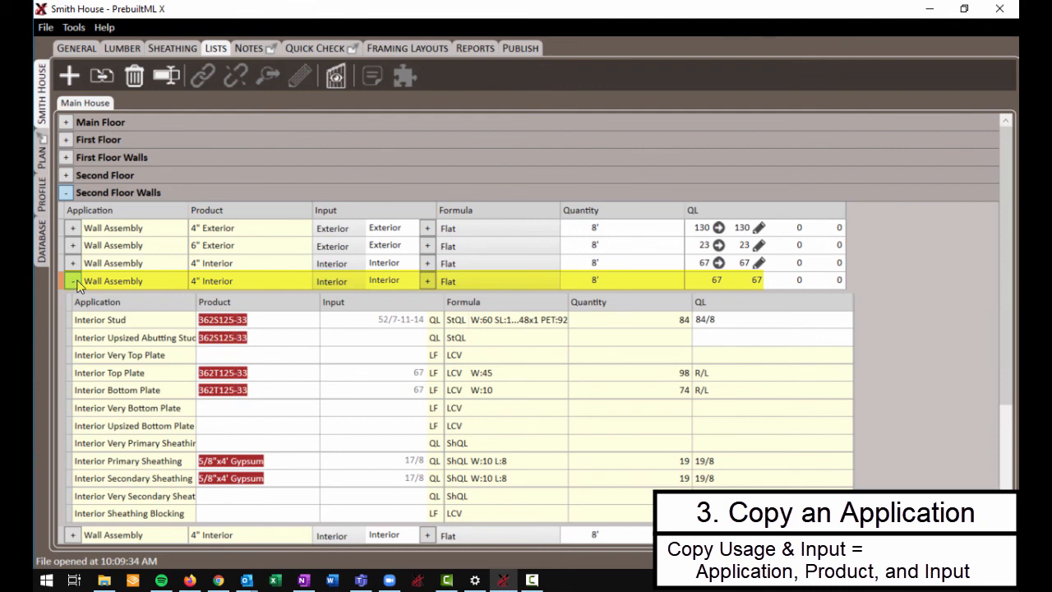